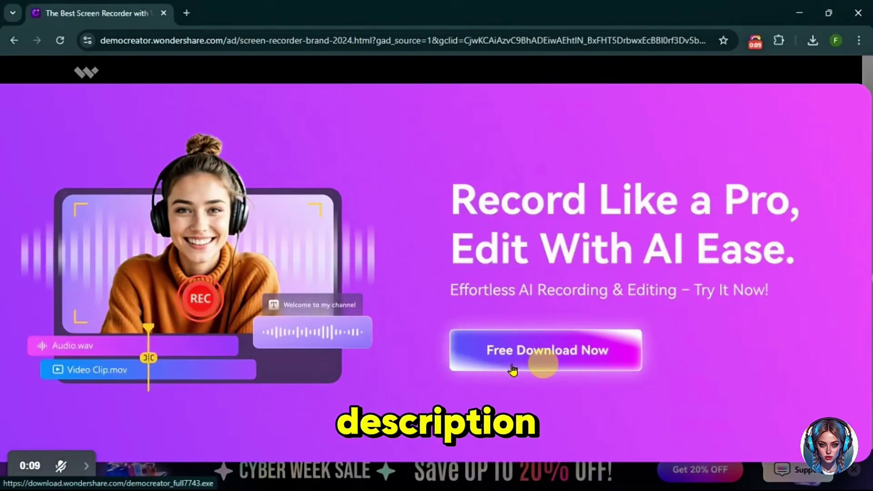
# Step: Download the DemoCreator installer from the website and install it
pyautogui.click(556, 350)
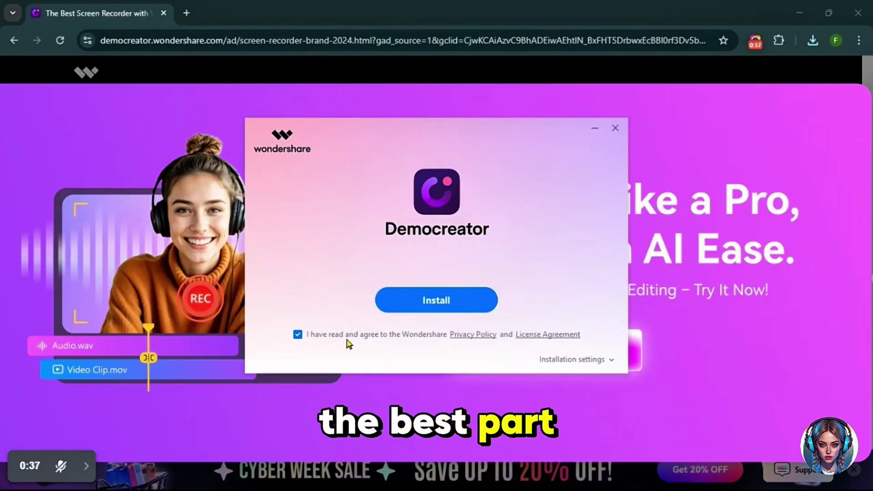
pyautogui.click(435, 305)
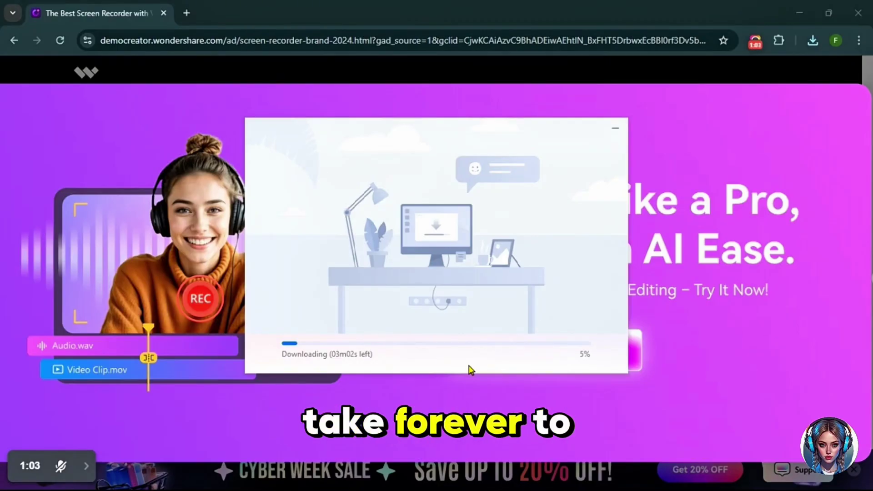
pyautogui.click(423, 310)
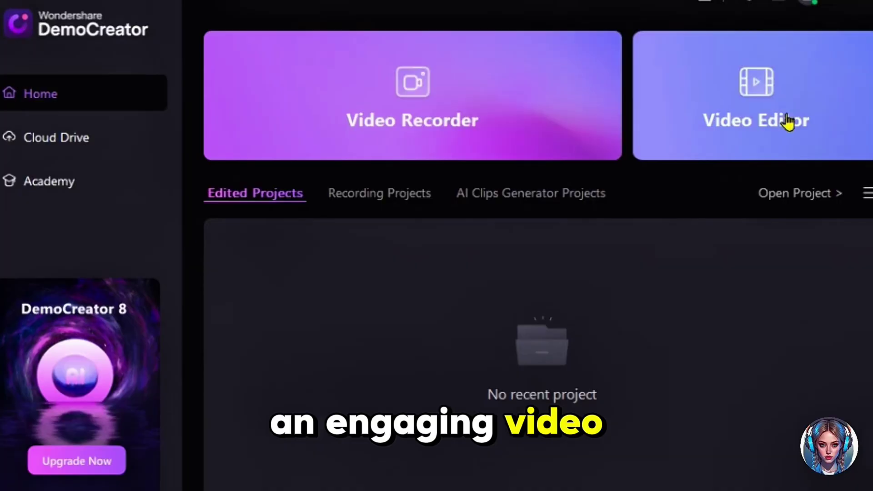
# Step: Choose Video Recorder on the DemoCreator home screen to start a new recording
pyautogui.click(482, 132)
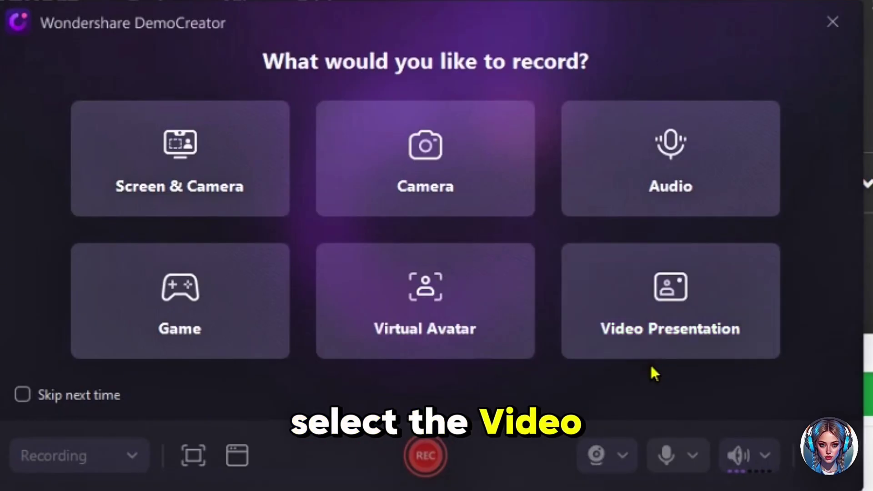
# Step: Choose Video Presentation and import the AI vs Humans PowerPoint file from Downloads
pyautogui.click(677, 322)
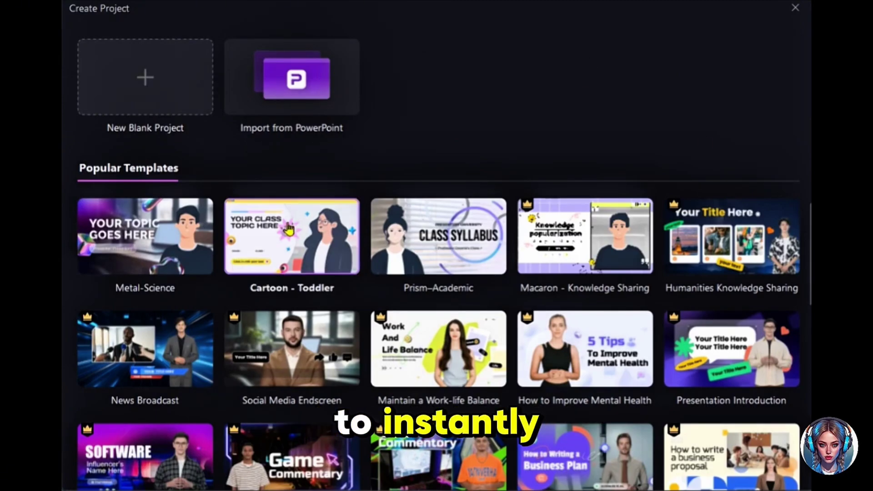
pyautogui.scroll(-10, 464, 248)
pyautogui.scroll(10, 464, 247)
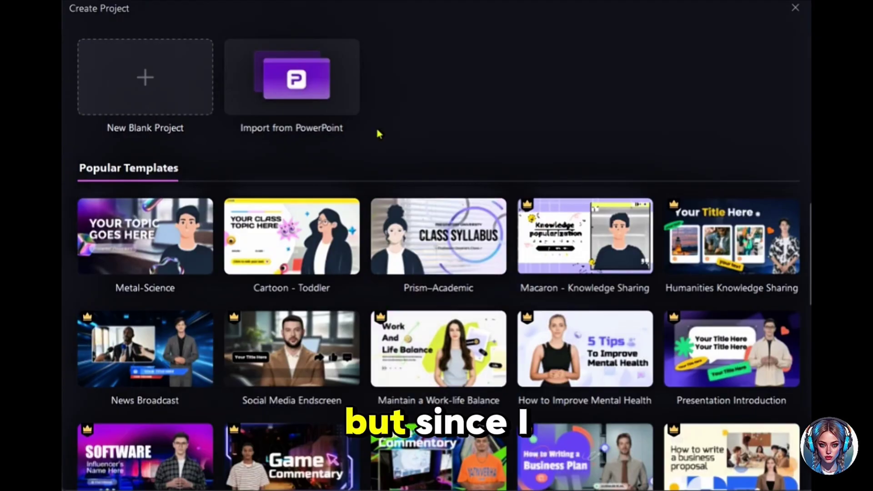
pyautogui.click(311, 88)
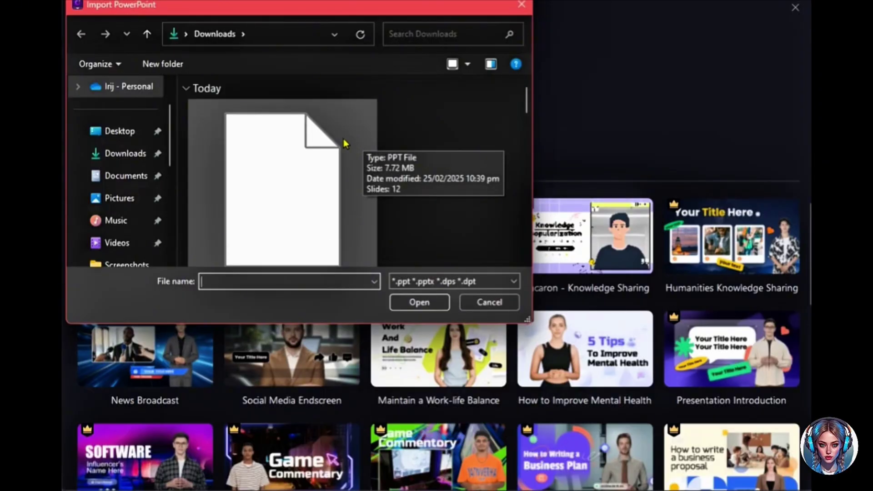
pyautogui.doubleClick(356, 141)
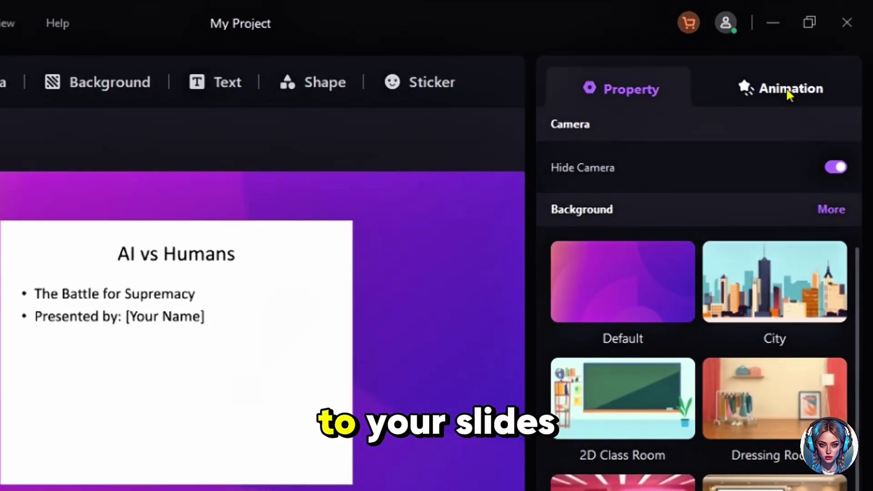
# Step: Set a Ripple transition between scenes 1 and 2 and apply it to all slides
pyautogui.click(810, 60)
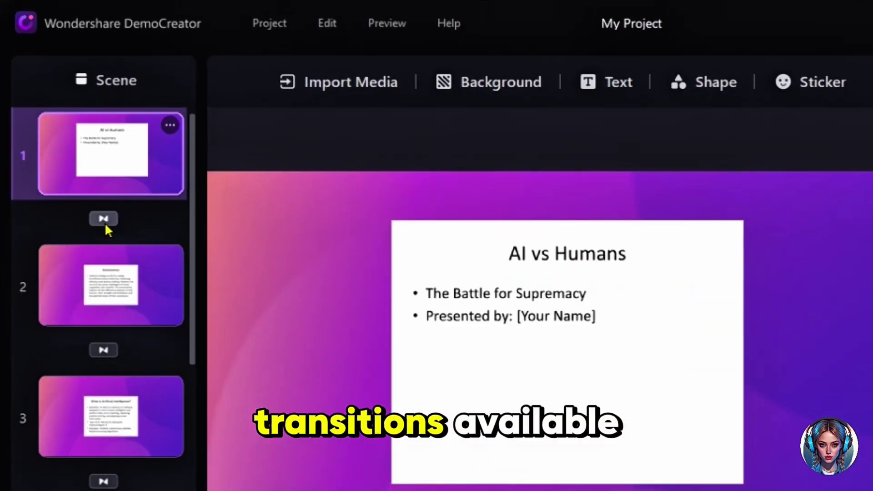
pyautogui.click(68, 150)
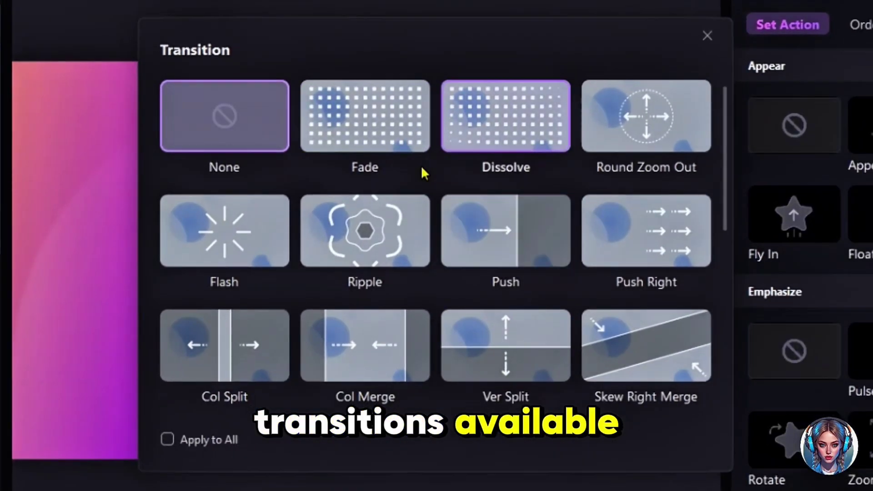
pyautogui.click(394, 237)
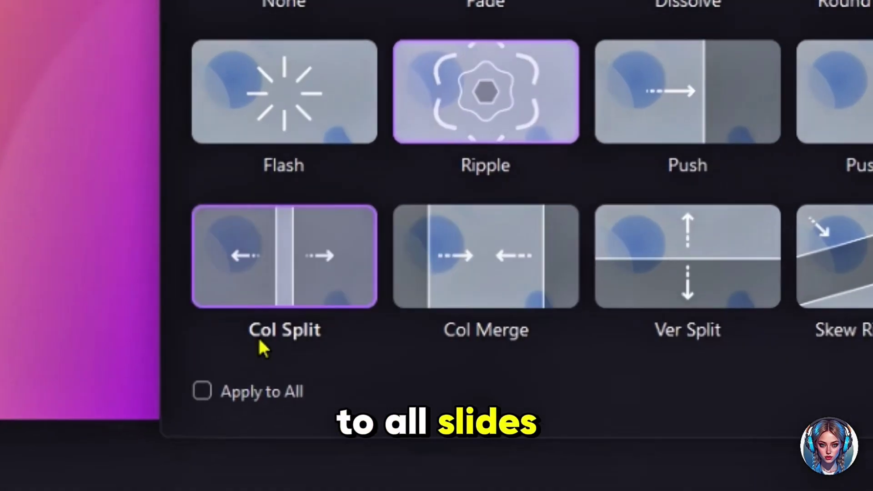
pyautogui.click(167, 439)
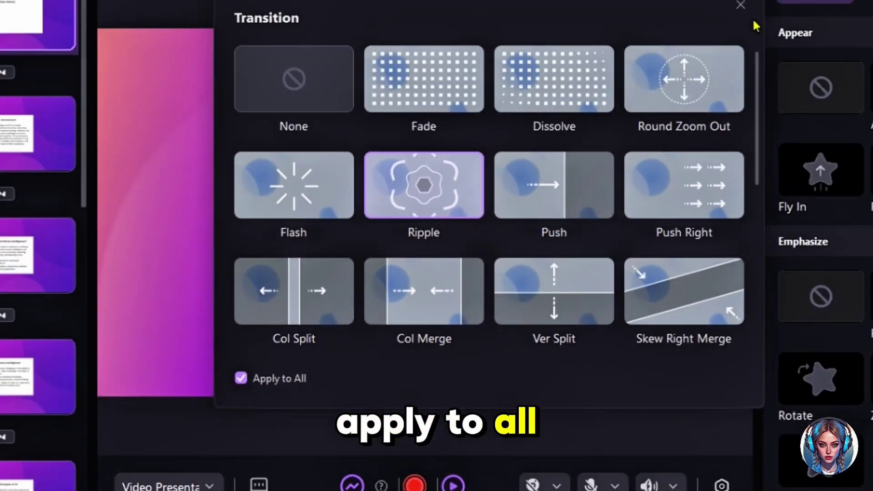
pyautogui.click(744, 9)
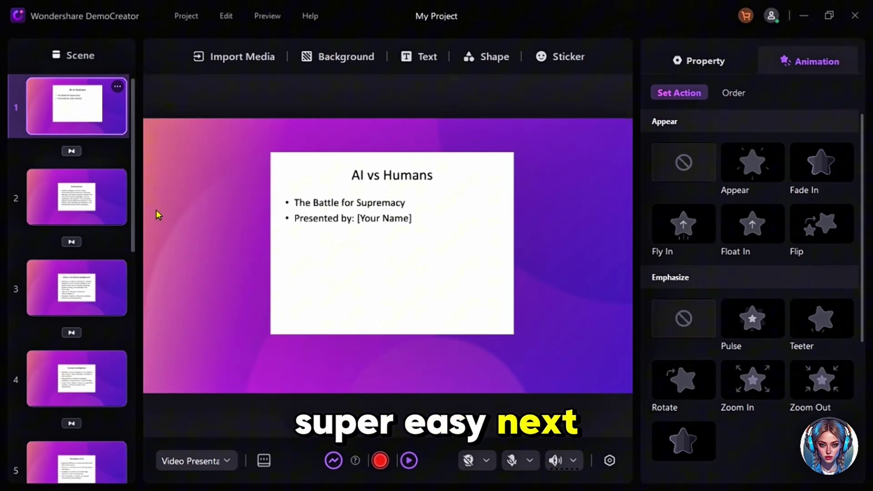
# Step: Apply the Science Fiction 'Future City 03' background to all slides
pyautogui.click(261, 56)
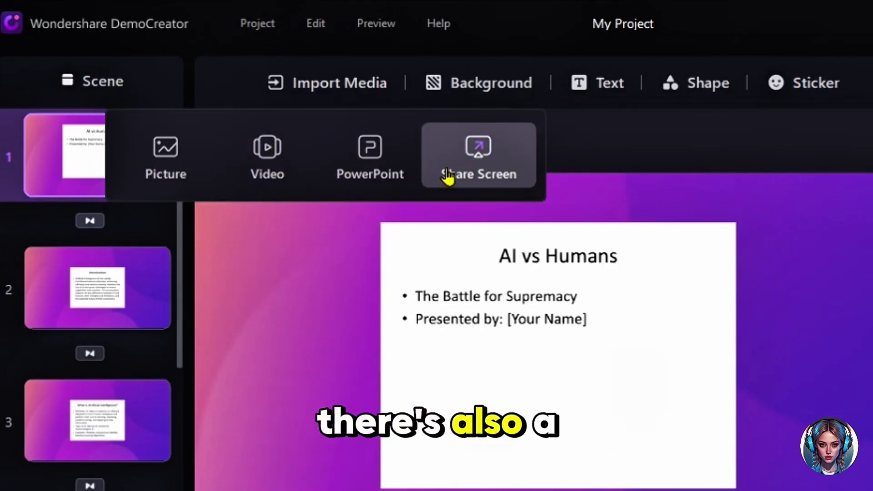
pyautogui.click(450, 90)
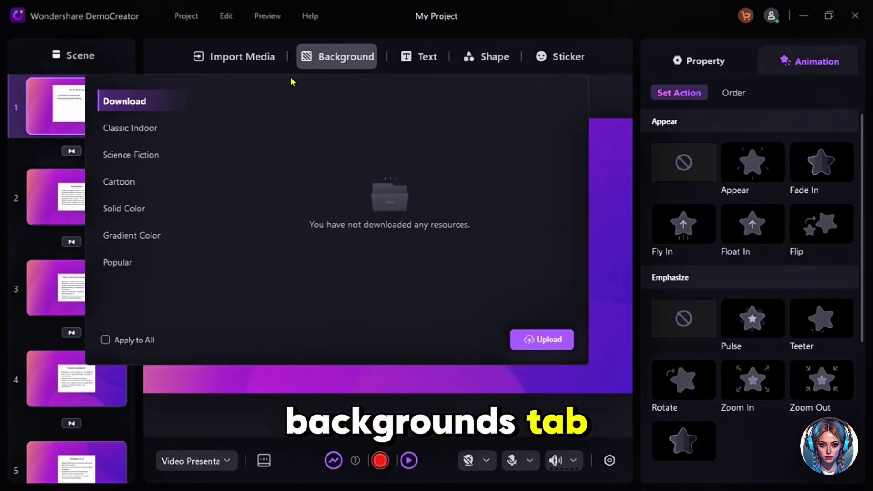
pyautogui.click(138, 158)
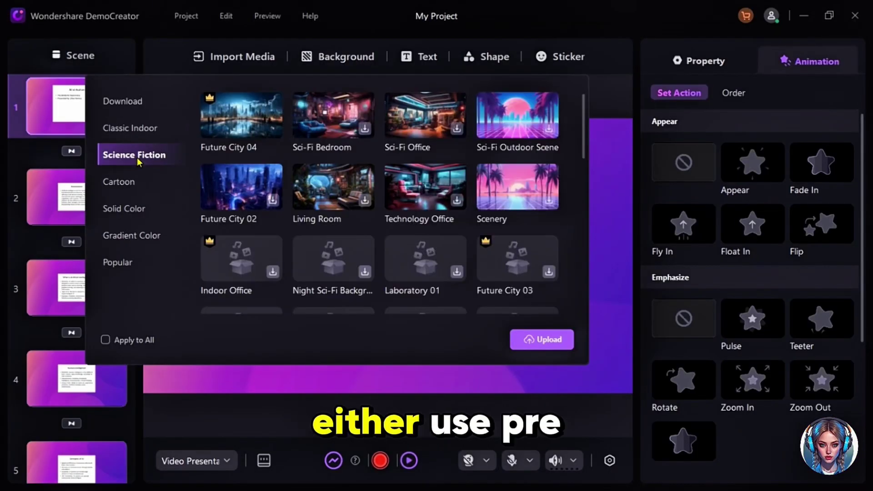
pyautogui.click(105, 339)
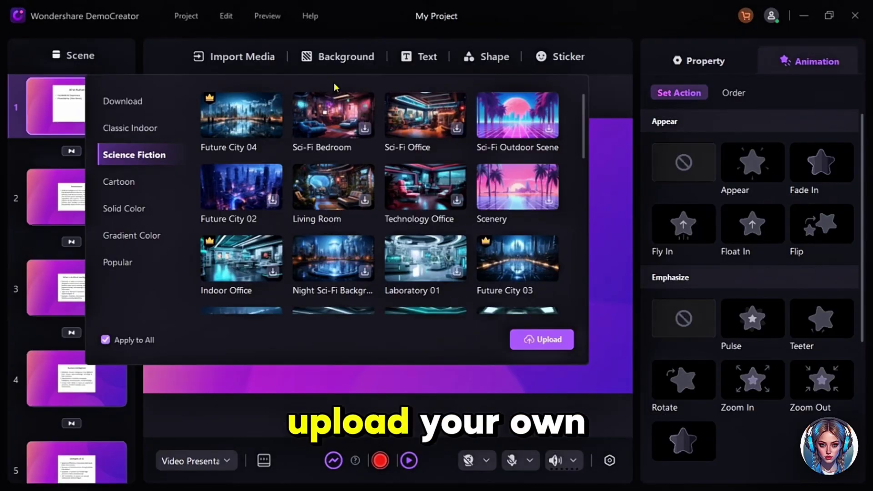
pyautogui.click(521, 254)
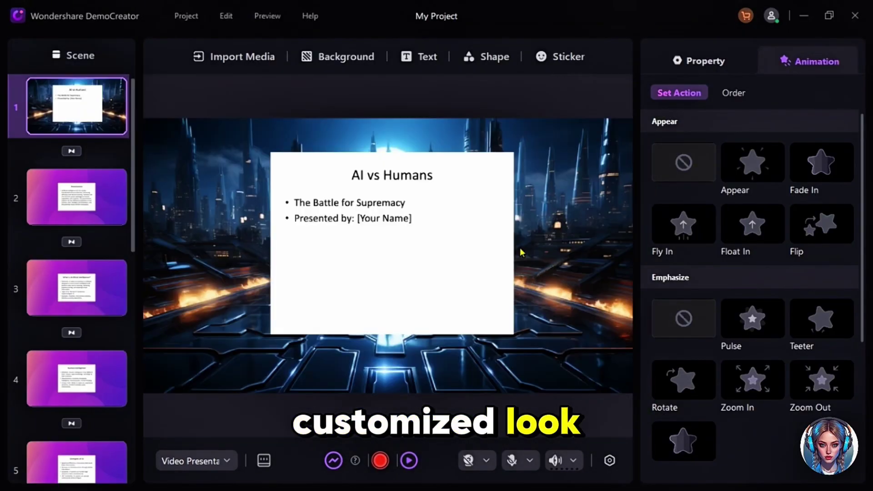
# Step: Add a robot sticker to the title slide and enlarge it
pyautogui.click(419, 56)
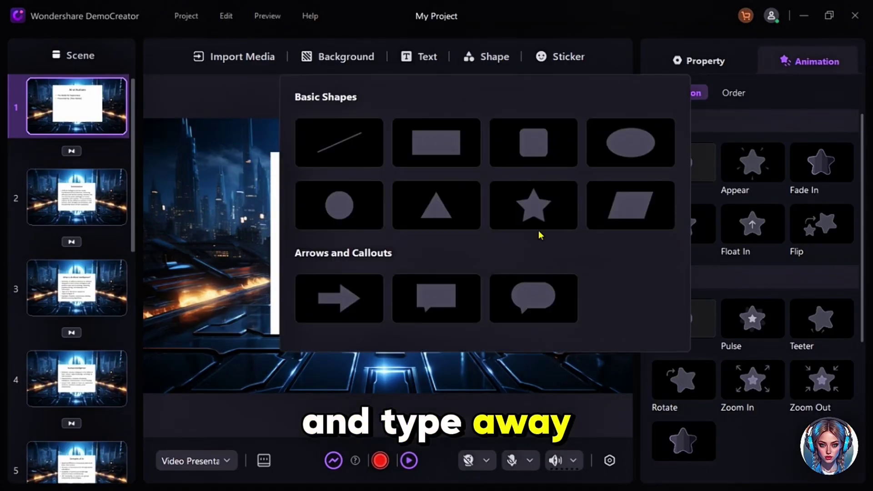
pyautogui.click(564, 57)
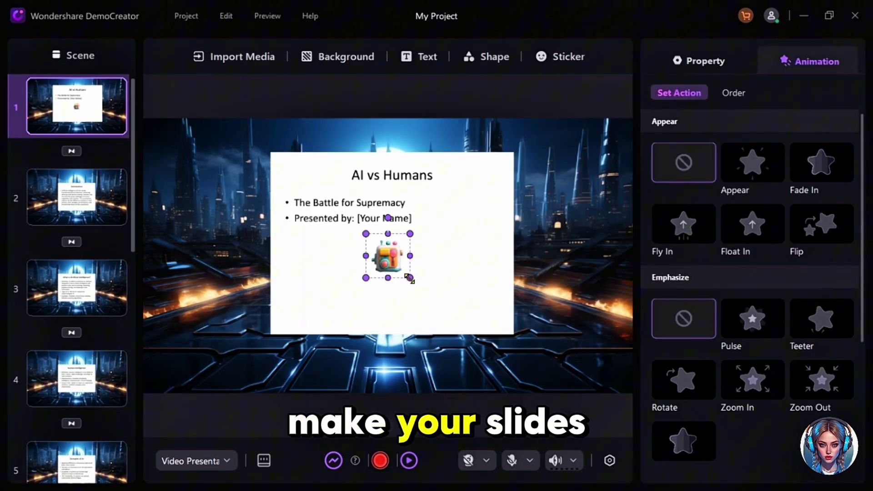
pyautogui.moveTo(409, 277); pyautogui.dragTo(421, 312)
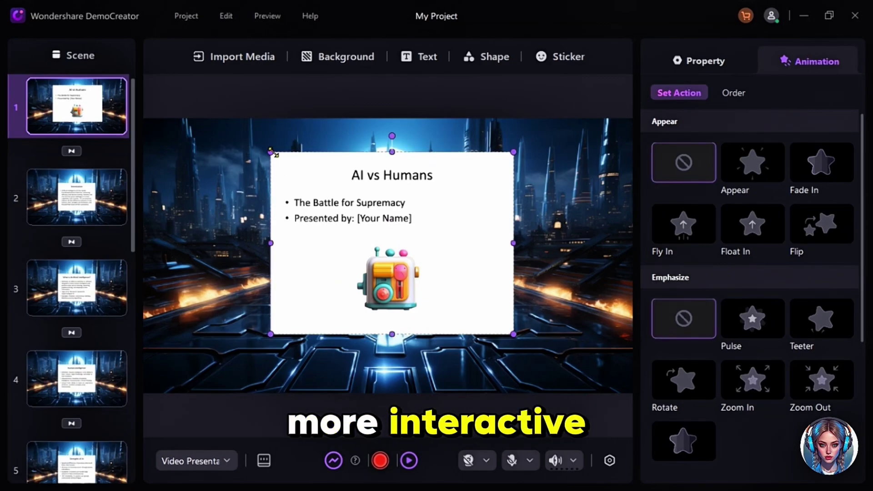
pyautogui.moveTo(278, 163); pyautogui.dragTo(226, 135)
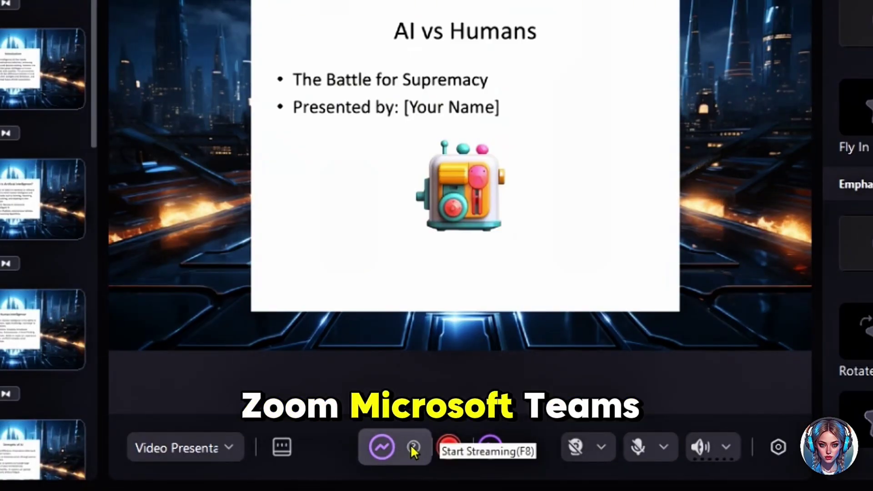
pyautogui.click(384, 447)
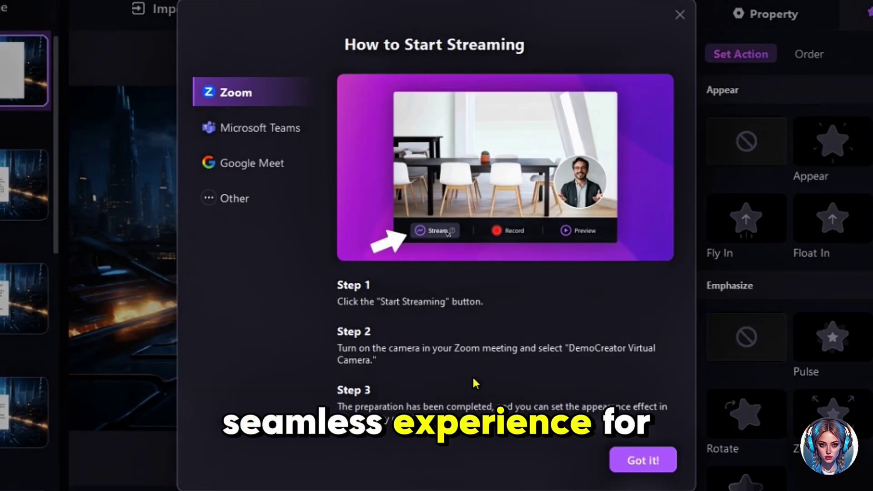
pyautogui.click(631, 460)
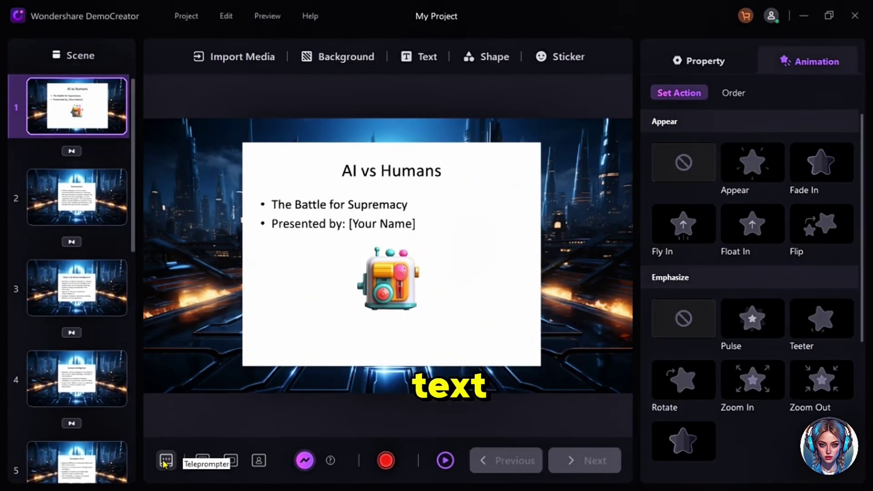
pyautogui.click(273, 442)
pyautogui.write('AI vs humans')
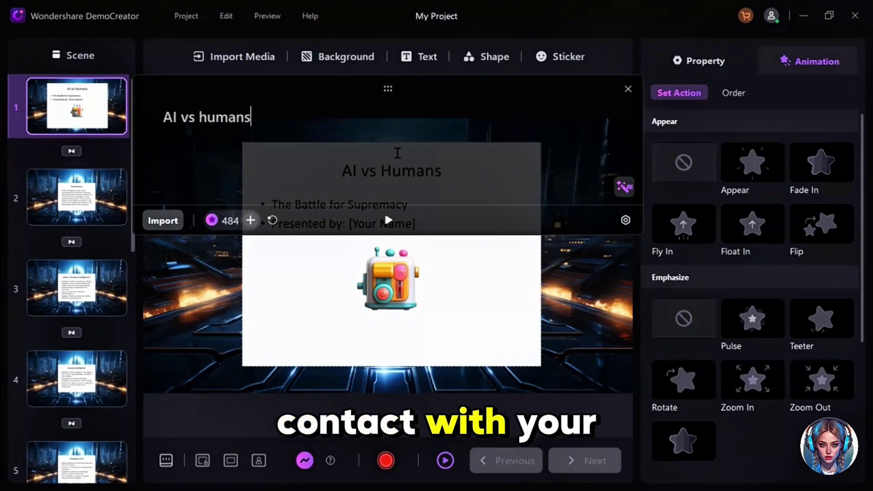
pyautogui.press('BackSpace')
pyautogui.press('BackSpace')
pyautogui.press('BackSpace')
pyautogui.press('BackSpace')
pyautogui.press('BackSpace')
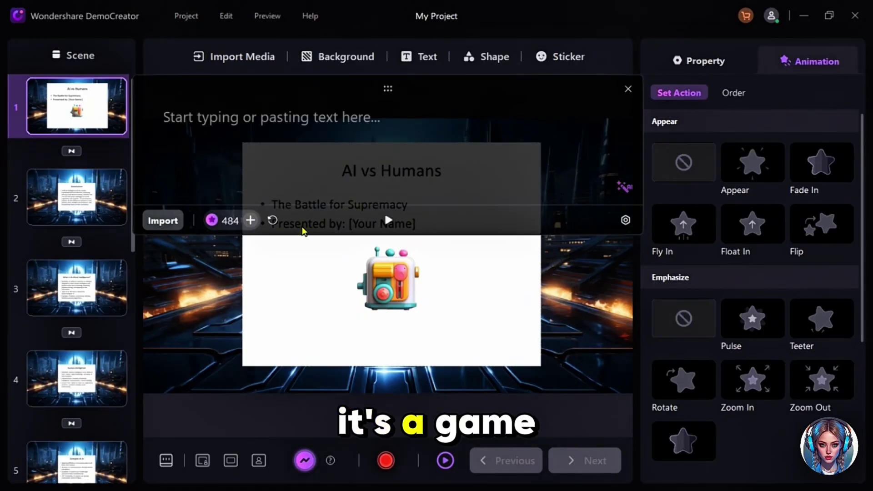
pyautogui.click(629, 90)
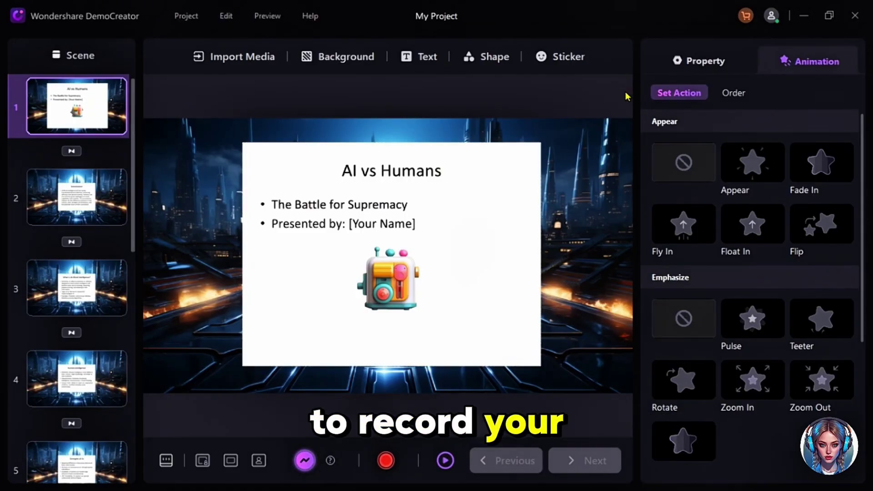
# Step: Start recording, circle the Introduction heading in red, and spotlight the intro text
pyautogui.click(386, 460)
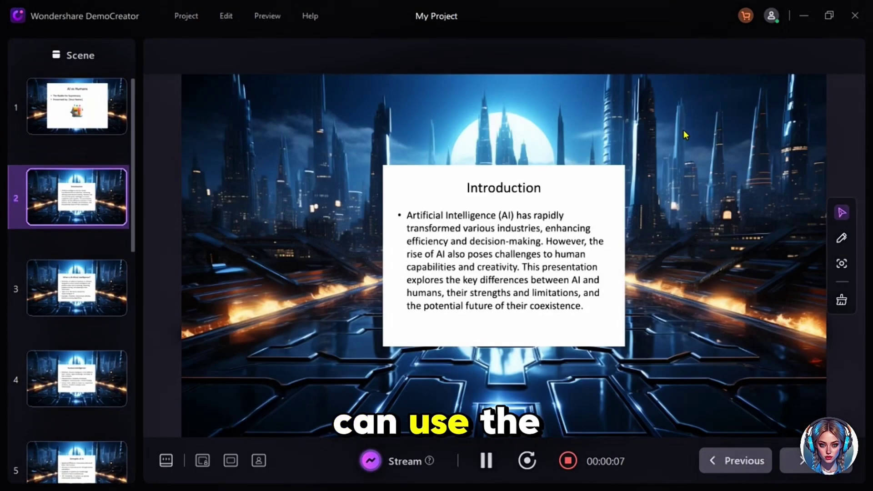
pyautogui.click(842, 238)
pyautogui.moveTo(308, 82); pyautogui.dragTo(308, 64)
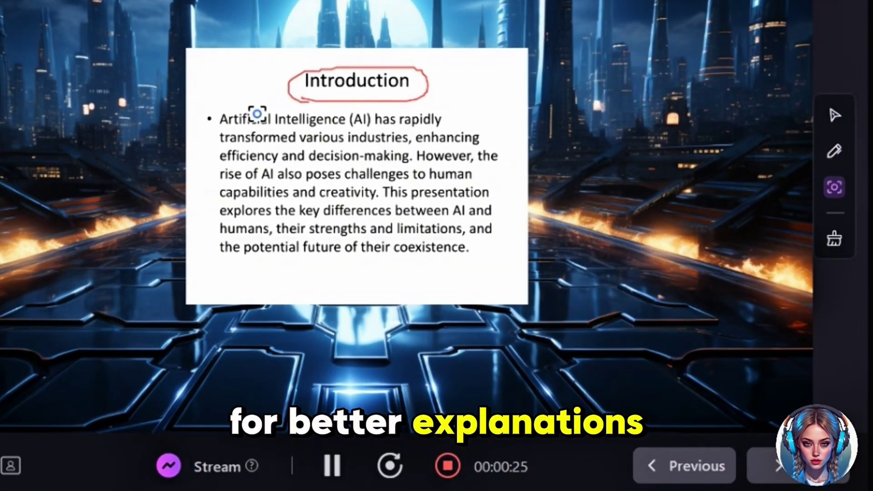
pyautogui.click(257, 114)
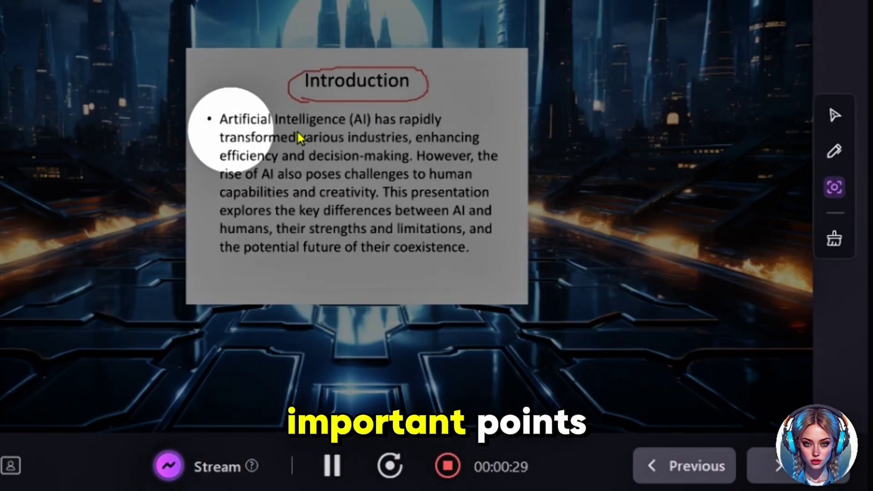
# Step: Turn off the spotlight, clear the red drawing, and advance to the following slides
pyautogui.click(835, 189)
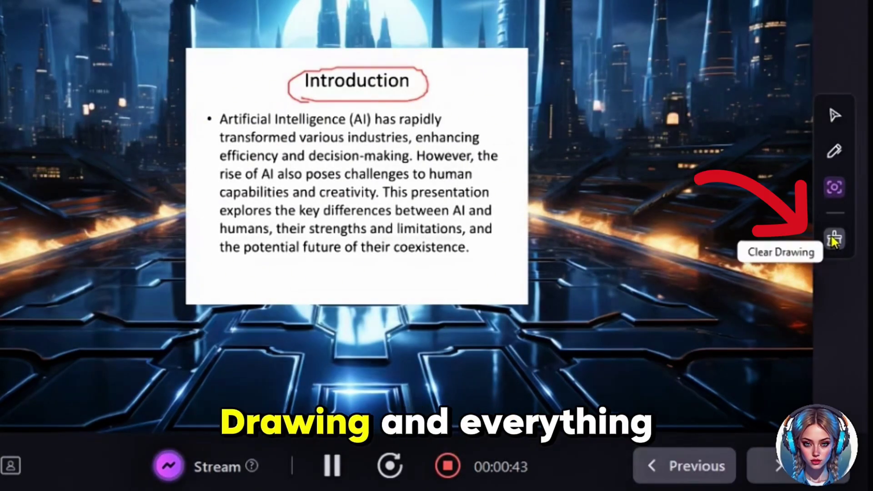
pyautogui.click(834, 239)
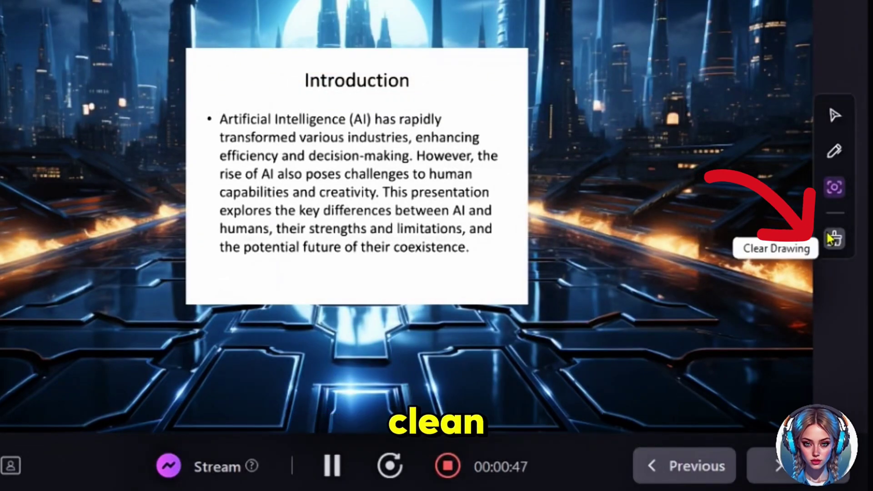
pyautogui.press('Right')
pyautogui.press('Right')
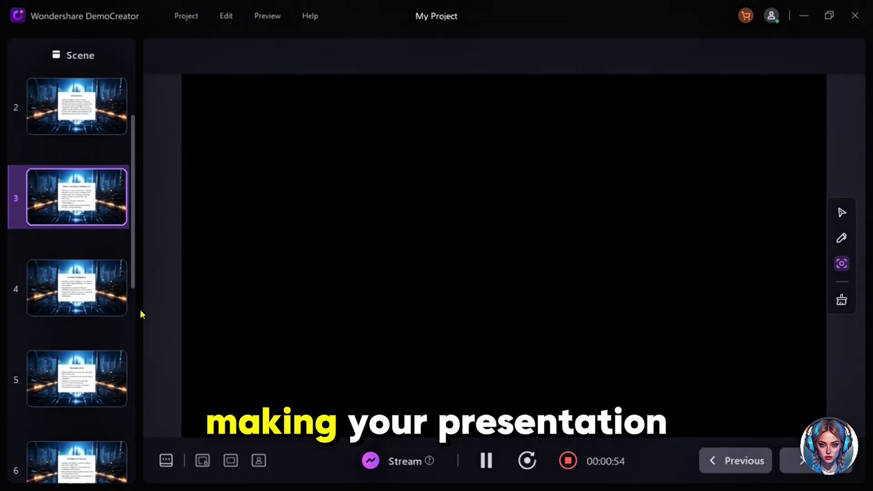
pyautogui.press('Right')
pyautogui.press('Right')
pyautogui.press('Right')
pyautogui.press('Right')
pyautogui.press('Right')
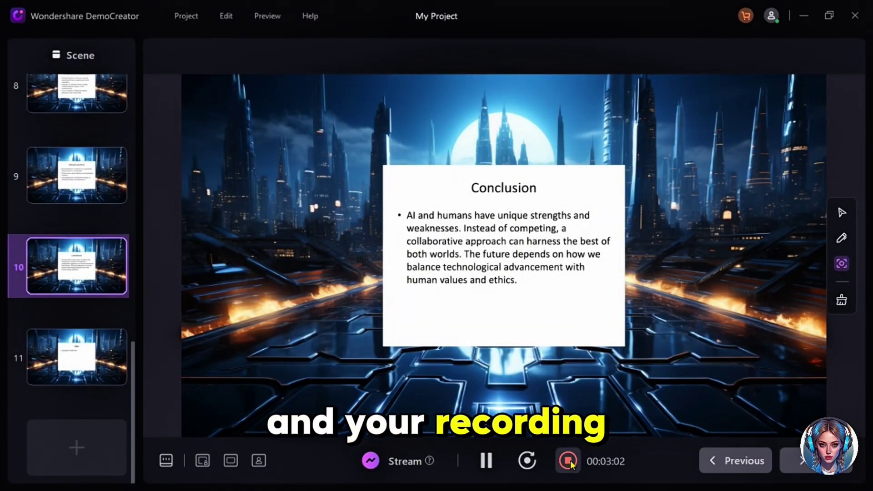
# Step: Stop recording and transcribe the PreRec clip with AI Text-based Editing in English (United States)
pyautogui.click(568, 461)
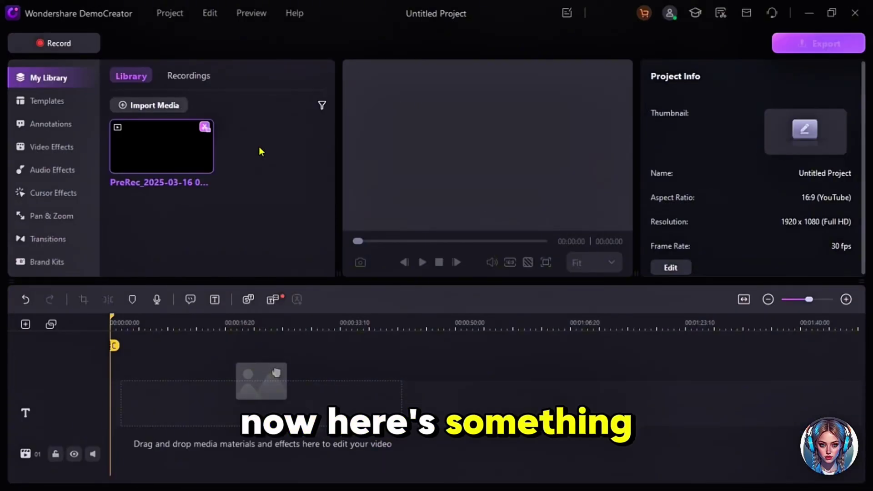
pyautogui.rightClick(155, 145)
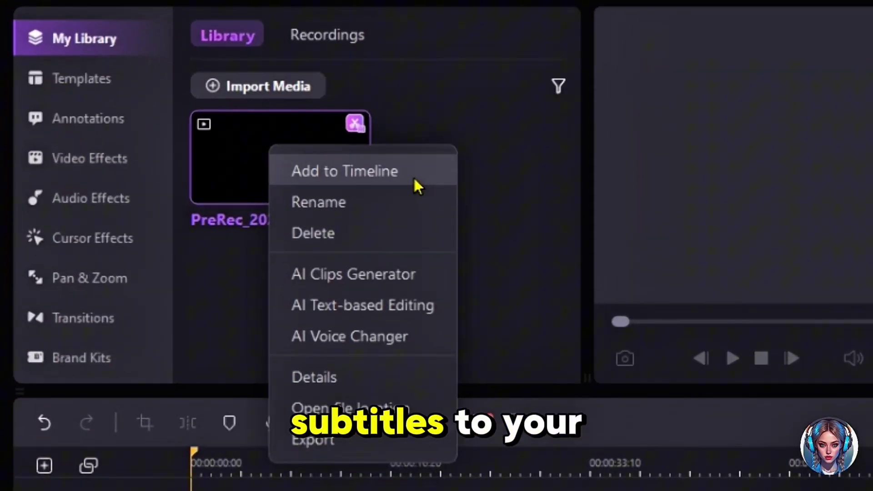
pyautogui.click(413, 304)
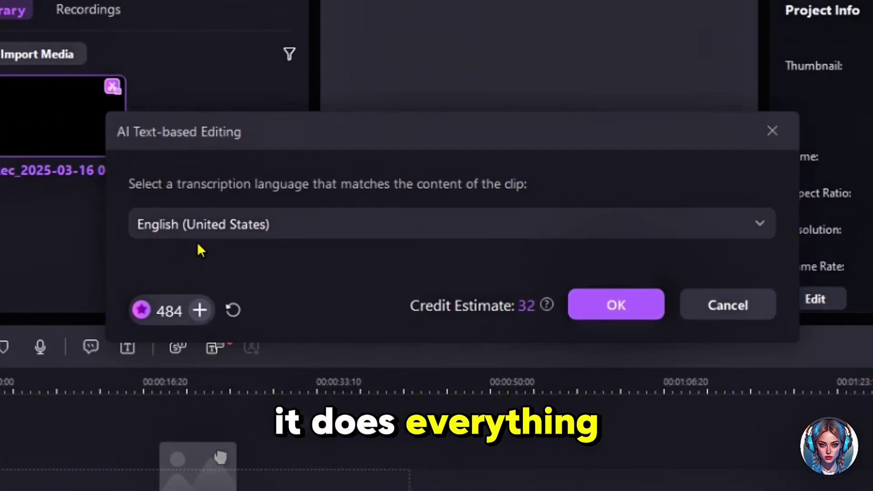
pyautogui.click(616, 305)
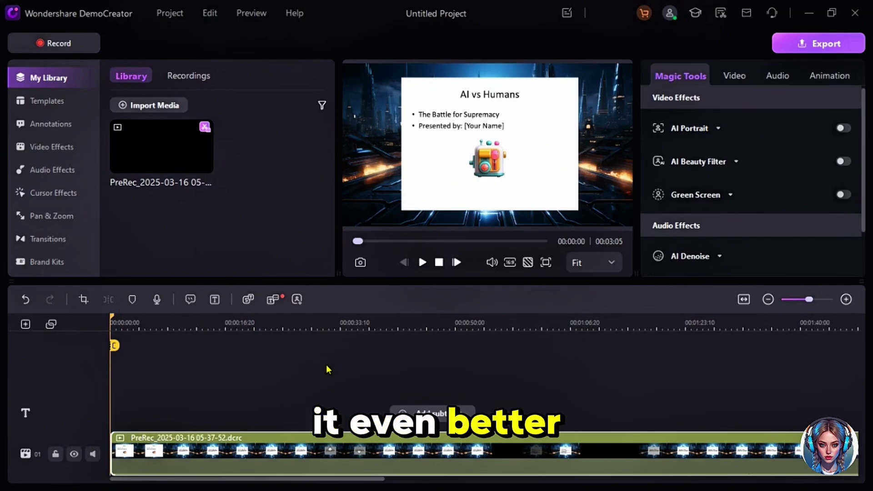
# Step: Browse the Transitions library, preview the Orb 1 transition, and play back the project
pyautogui.click(51, 148)
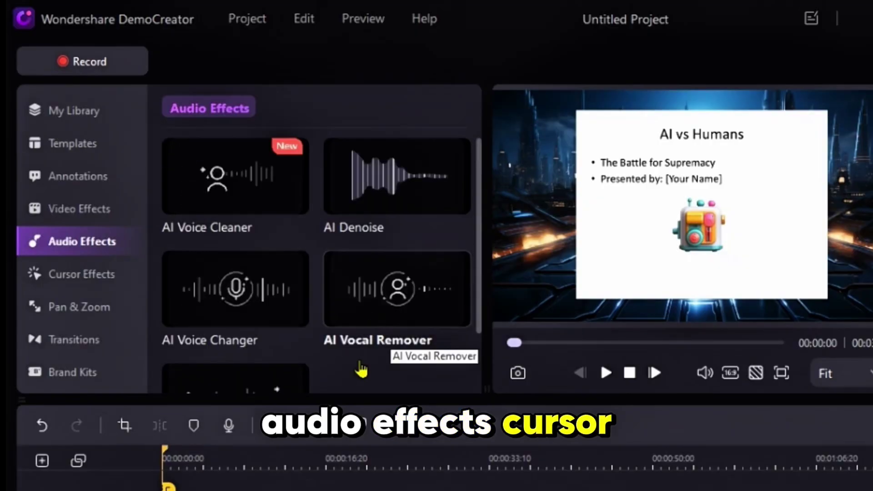
pyautogui.click(78, 341)
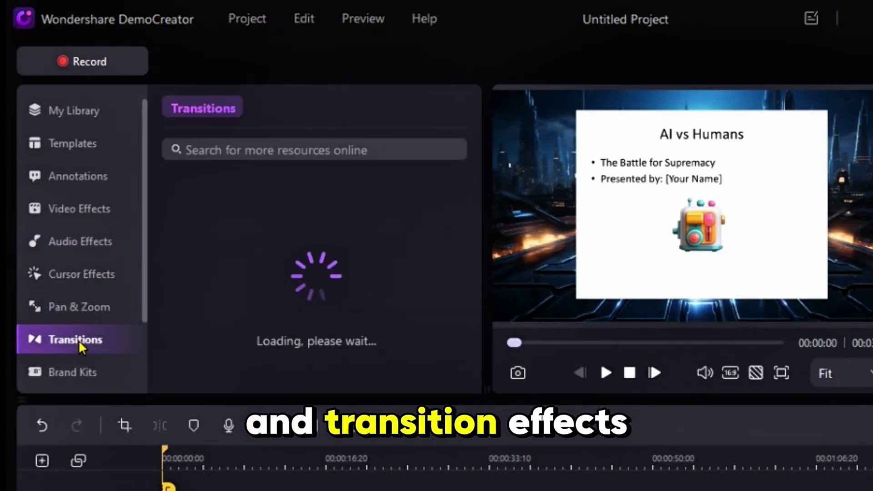
pyautogui.scroll(-3, 232, 318)
pyautogui.click(232, 342)
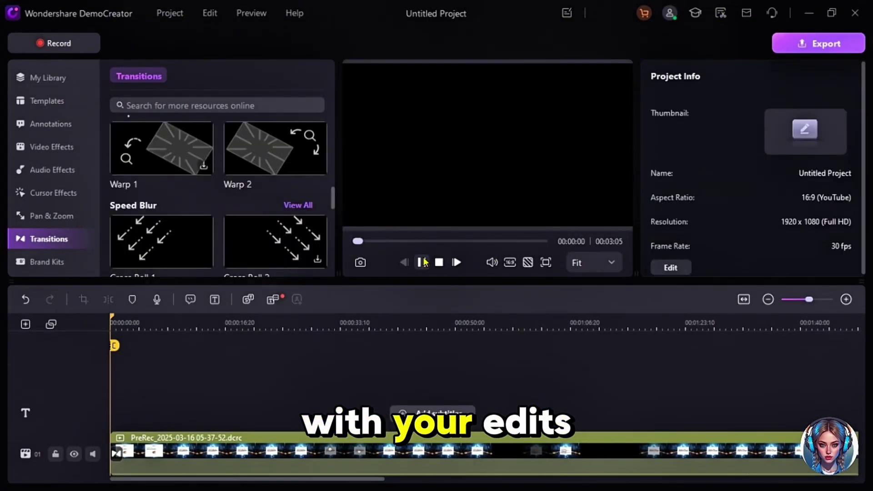
pyautogui.click(423, 262)
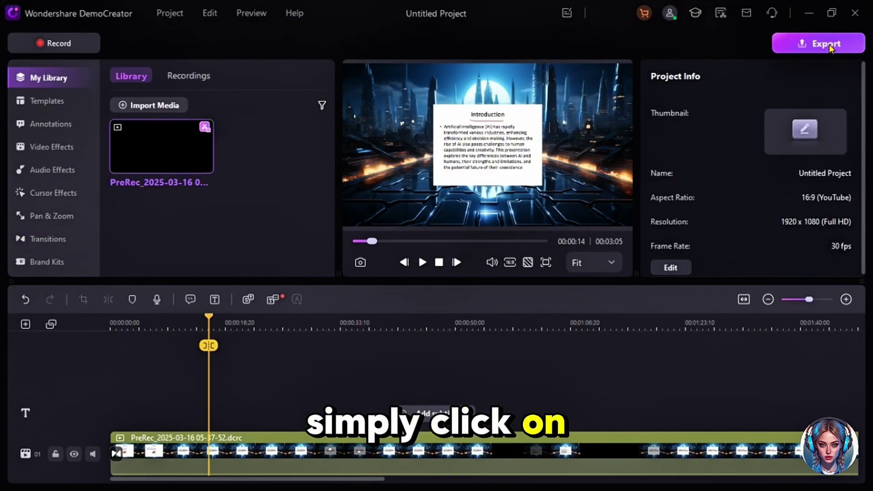
pyautogui.click(829, 46)
# Step: Name the export 'ai vs humans', keep MP4 and 16:9, and review the YouTube options
pyautogui.write('ai vs humans')
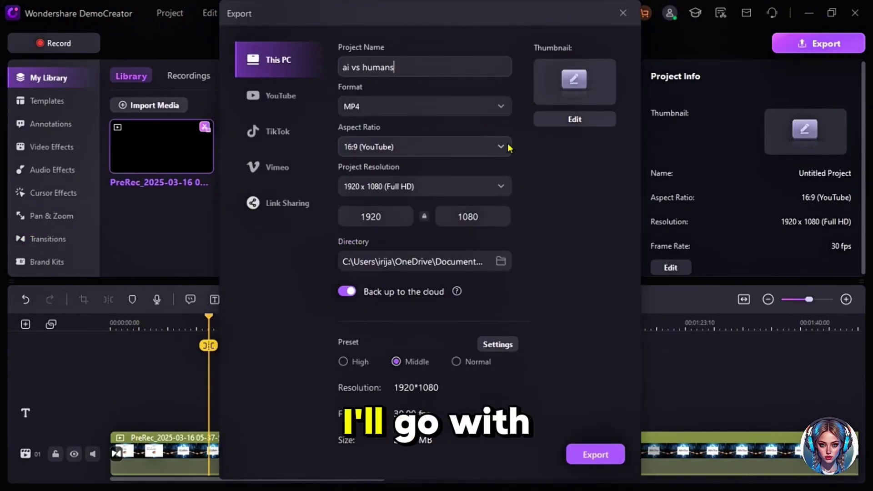
pyautogui.click(450, 105)
pyautogui.click(450, 104)
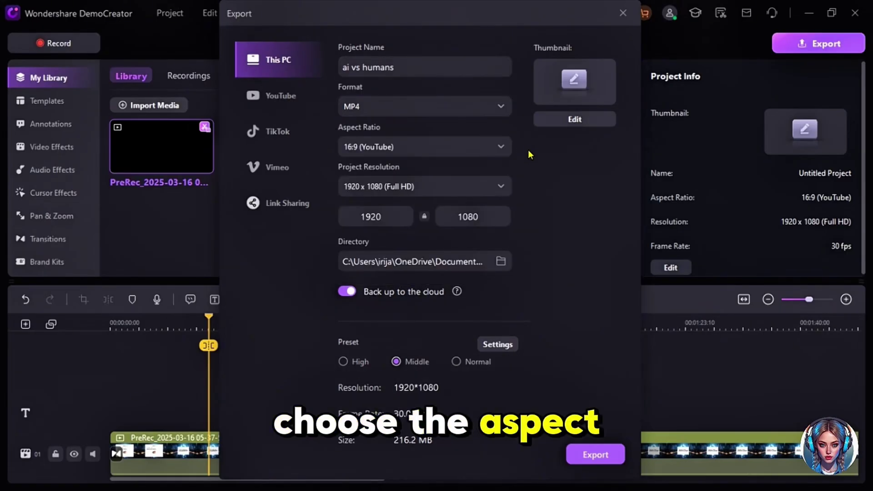
pyautogui.click(500, 147)
pyautogui.click(500, 147)
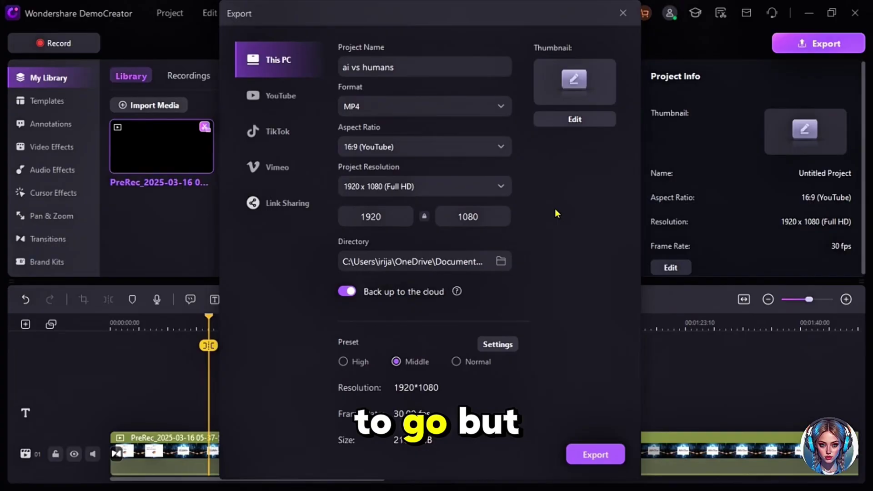
pyautogui.click(291, 97)
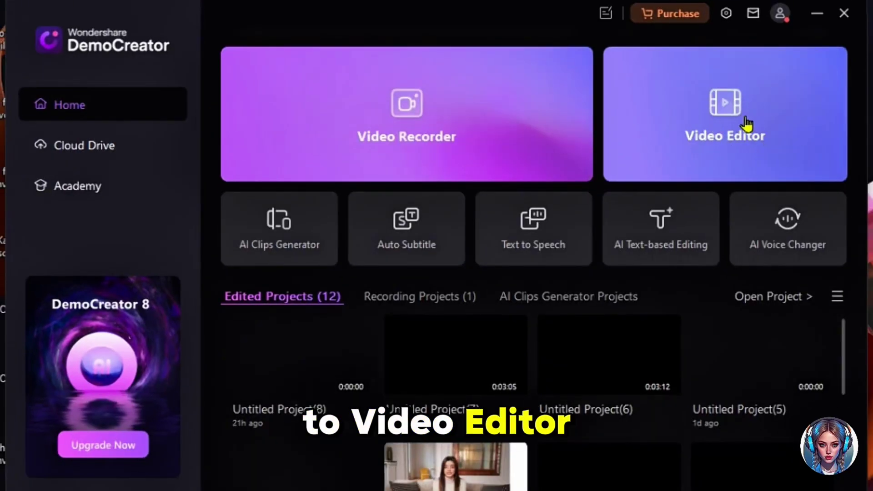
# Step: Open ai vs humanss.mp4 in the Video Editor and launch AI Clips Generator on it
pyautogui.click(746, 124)
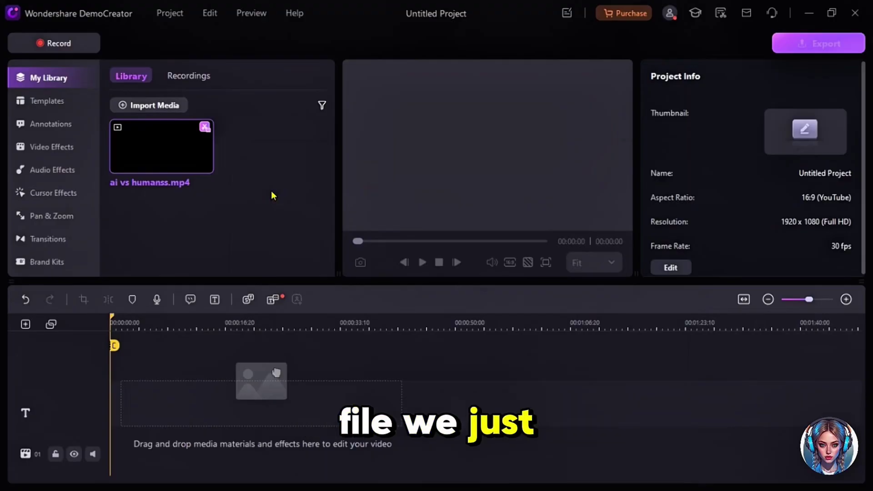
pyautogui.rightClick(159, 146)
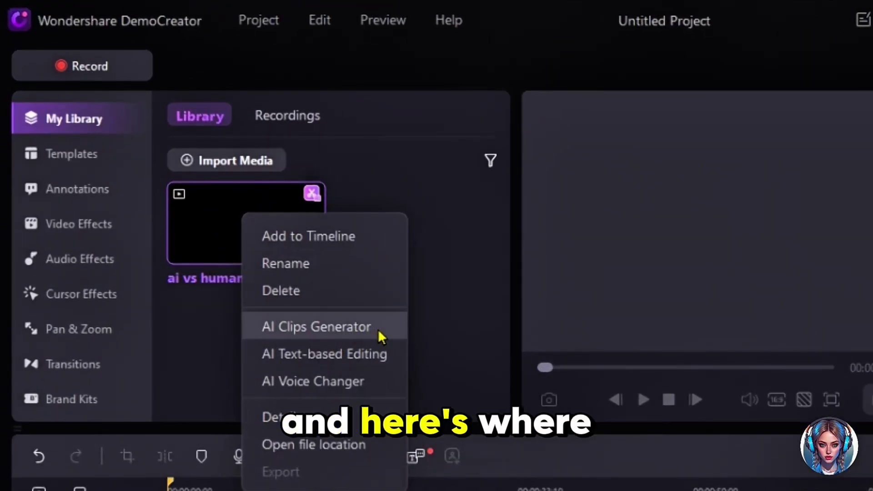
pyautogui.click(356, 326)
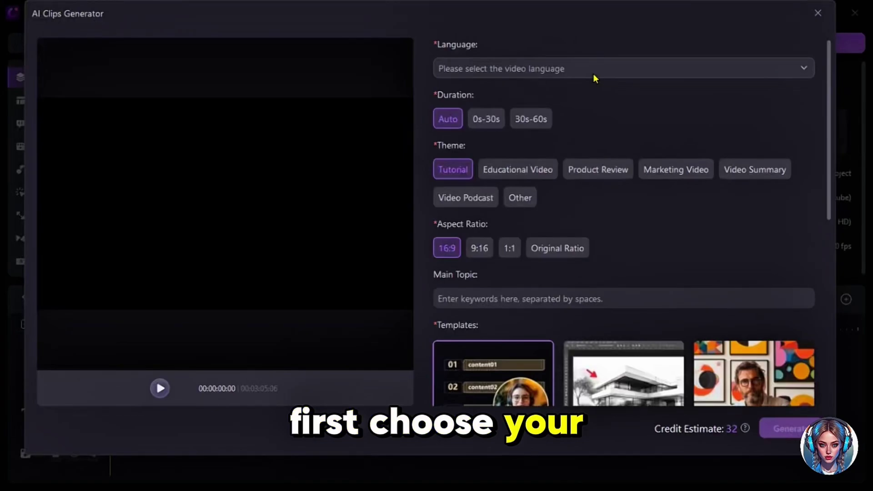
# Step: Set the clip language to English (United States), duration 0s-30s and theme Educational Video
pyautogui.click(594, 75)
pyautogui.scroll(-1, 546, 200)
pyautogui.scroll(-10, 545, 192)
pyautogui.scroll(11, 636, 150)
pyautogui.click(554, 233)
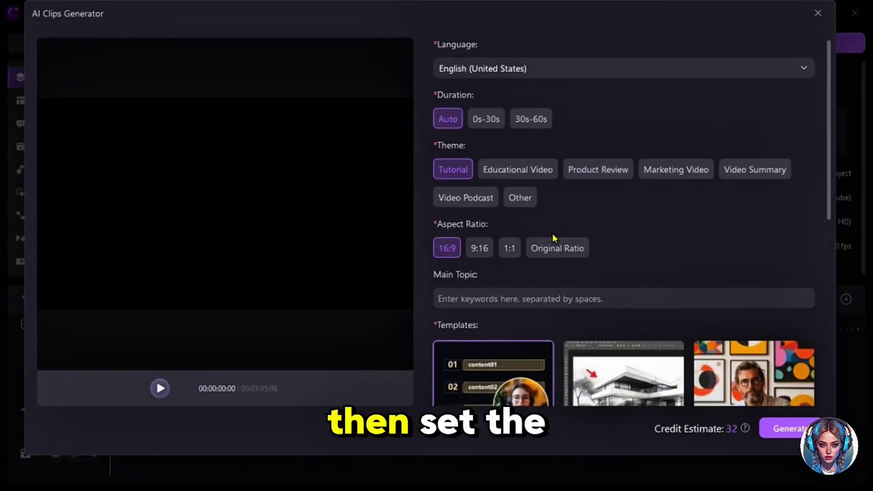
pyautogui.click(488, 119)
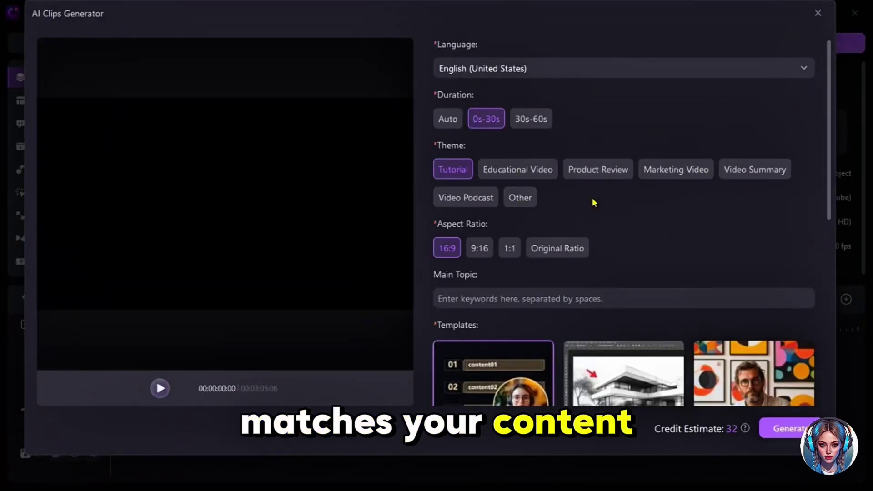
pyautogui.click(547, 171)
pyautogui.scroll(-1, 546, 217)
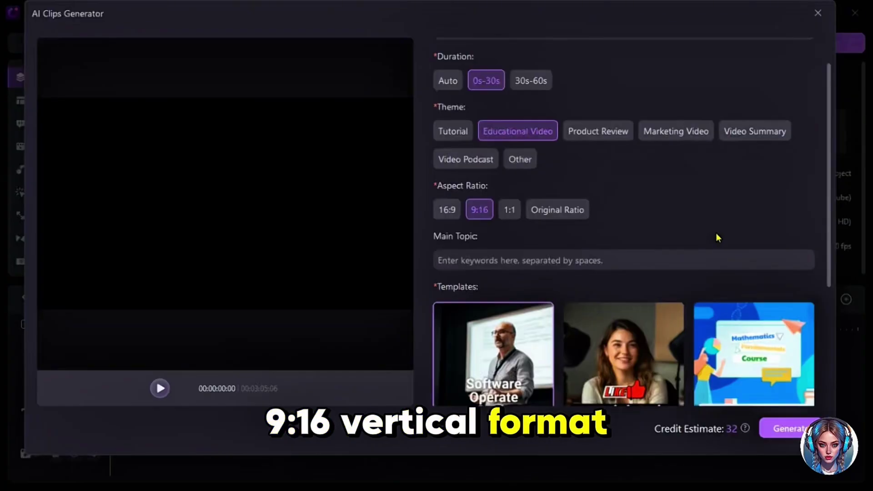
# Step: Enter 'Ai vs Humans, ai, humans' as the main topic keywords
pyautogui.click(672, 254)
pyautogui.write('Ai vs Humans')
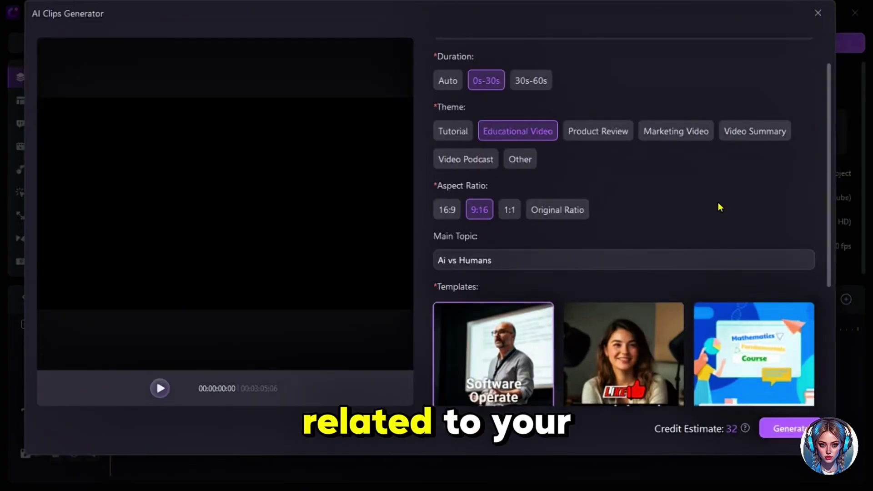
pyautogui.scroll(-3, 720, 207)
pyautogui.write(', ai, humans')
pyautogui.scroll(-2, 613, 282)
pyautogui.scroll(2, 683, 292)
pyautogui.scroll(-1, 684, 302)
pyautogui.scroll(-1, 693, 338)
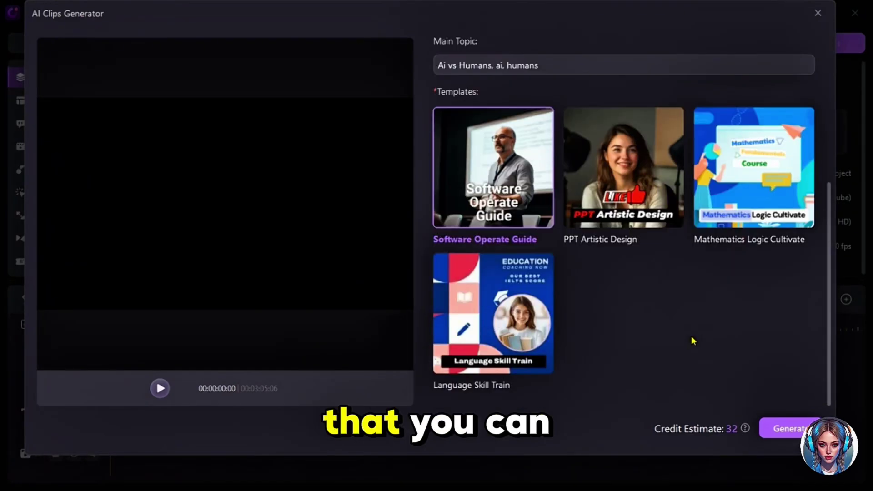
pyautogui.scroll(6, 645, 283)
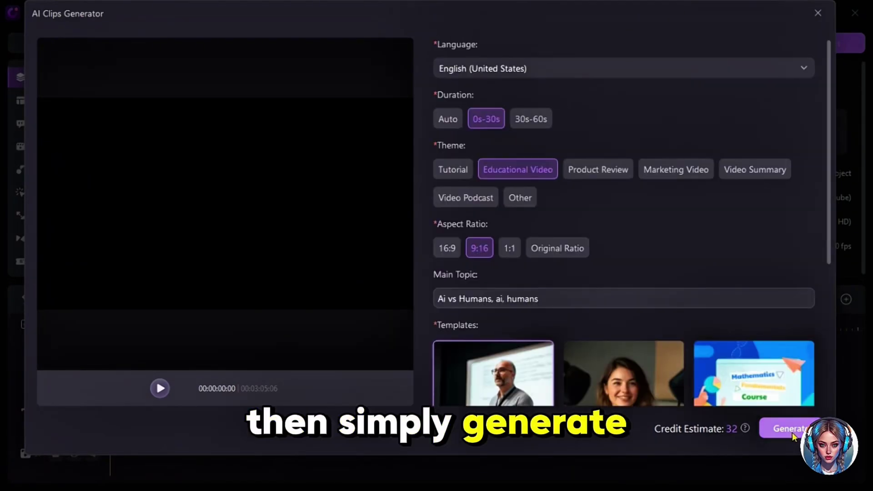
# Step: Generate the AI short clip and play its preview on the result card
pyautogui.click(793, 432)
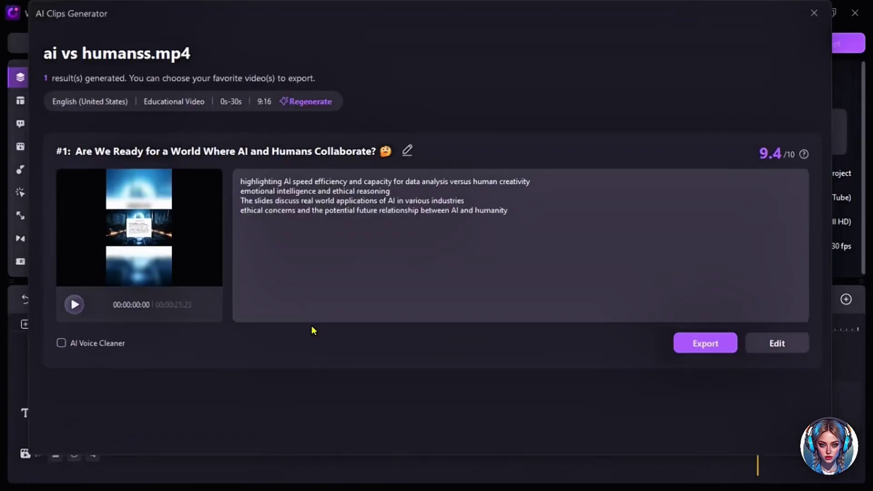
pyautogui.click(75, 304)
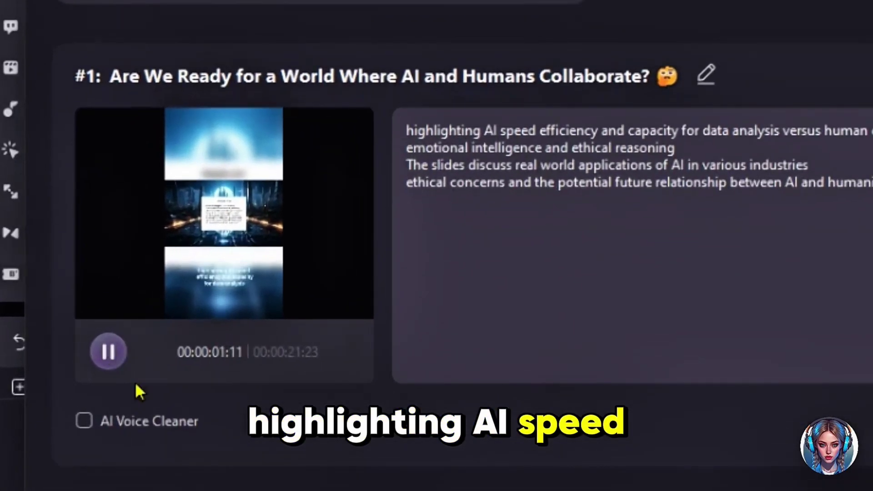